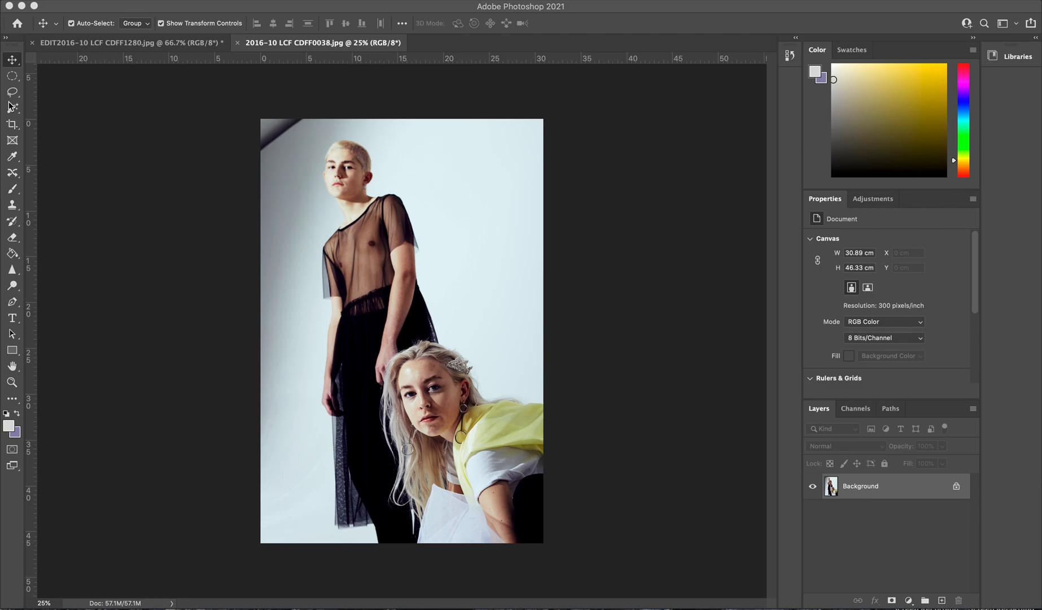
# Step: Select the standing model's black dress with the Magic Wand, shift it slightly up and to the right, and deselect
pyautogui.click(13, 109)
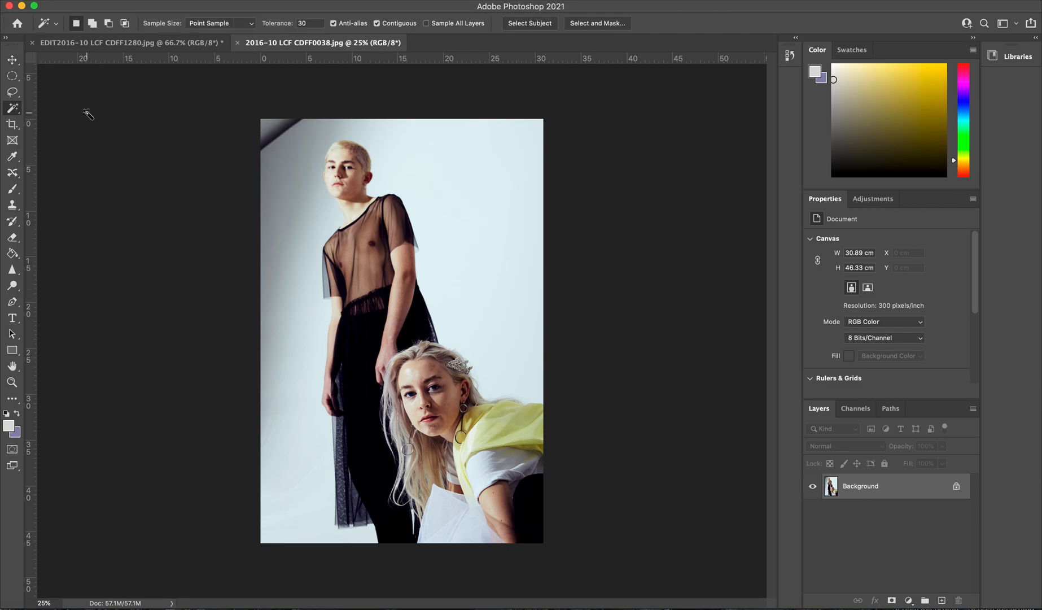
pyautogui.click(458, 256)
pyautogui.click(381, 232)
pyautogui.click(12, 61)
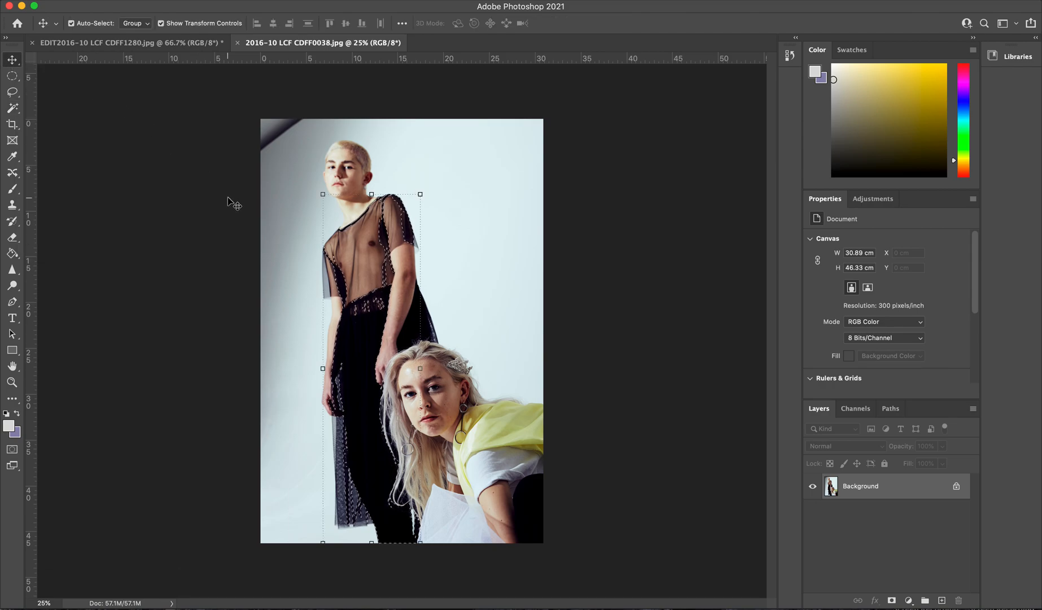
pyautogui.click(366, 325)
pyautogui.moveTo(365, 326)
pyautogui.mouseDown()
pyautogui.moveTo(344, 315)
pyautogui.moveTo(373, 321)
pyautogui.mouseUp()
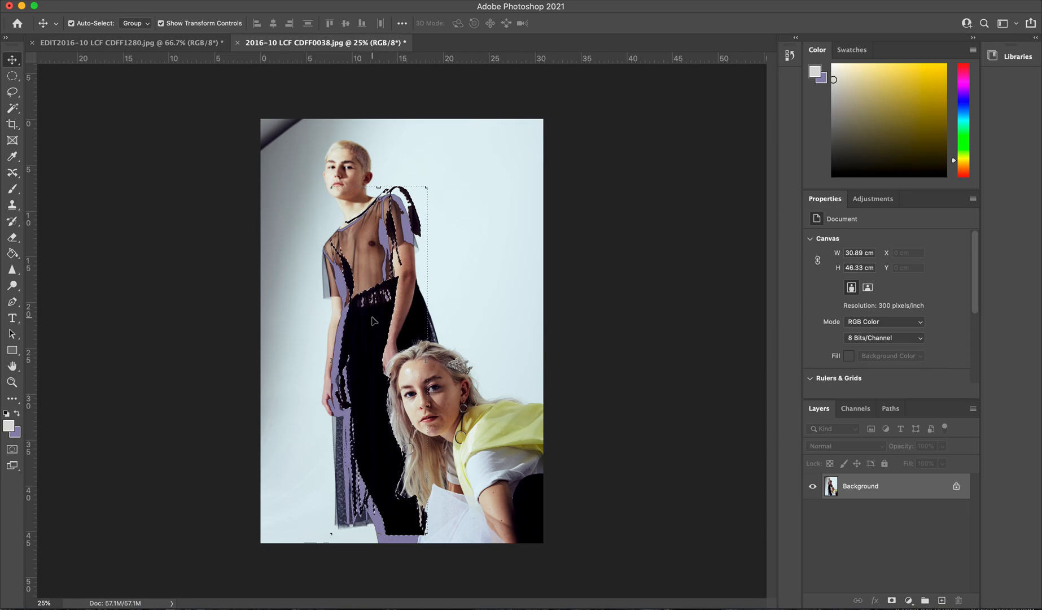
pyautogui.press('super+d')
# Step: Change the background colour to a teal green with hue 157
pyautogui.click(17, 434)
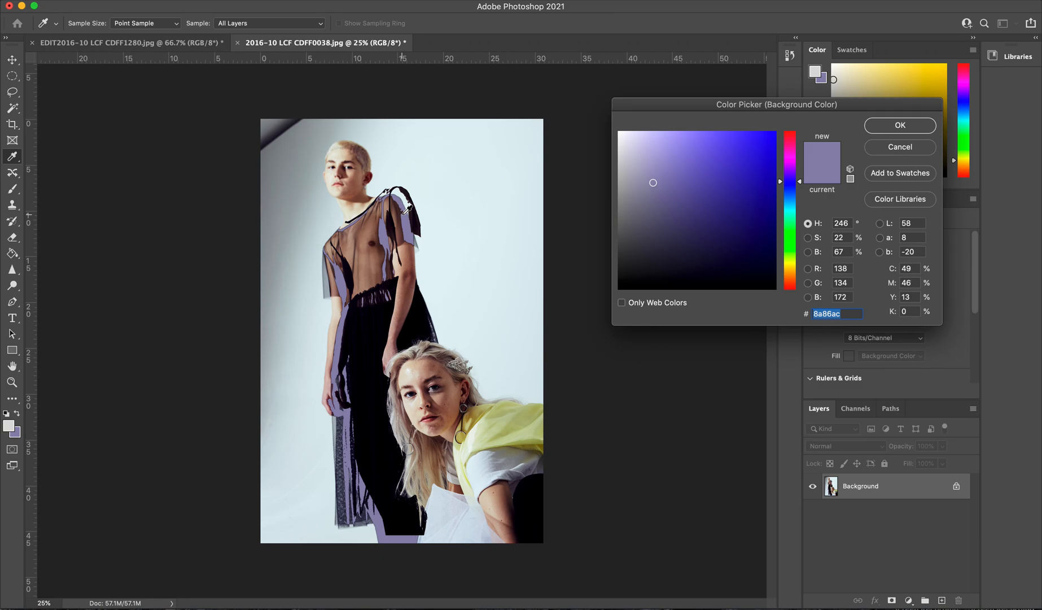
pyautogui.click(790, 220)
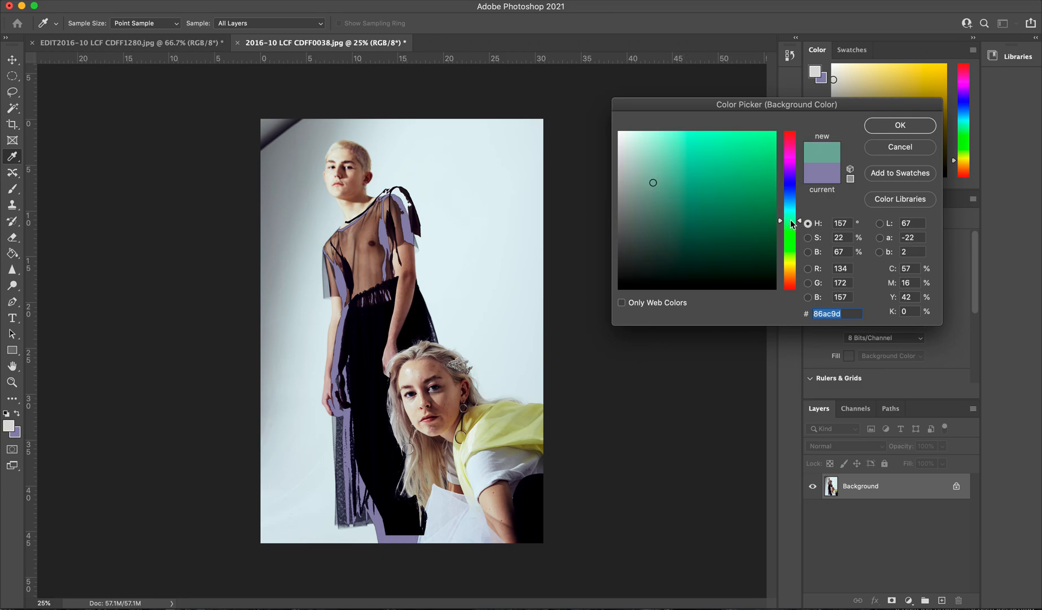
pyautogui.click(665, 193)
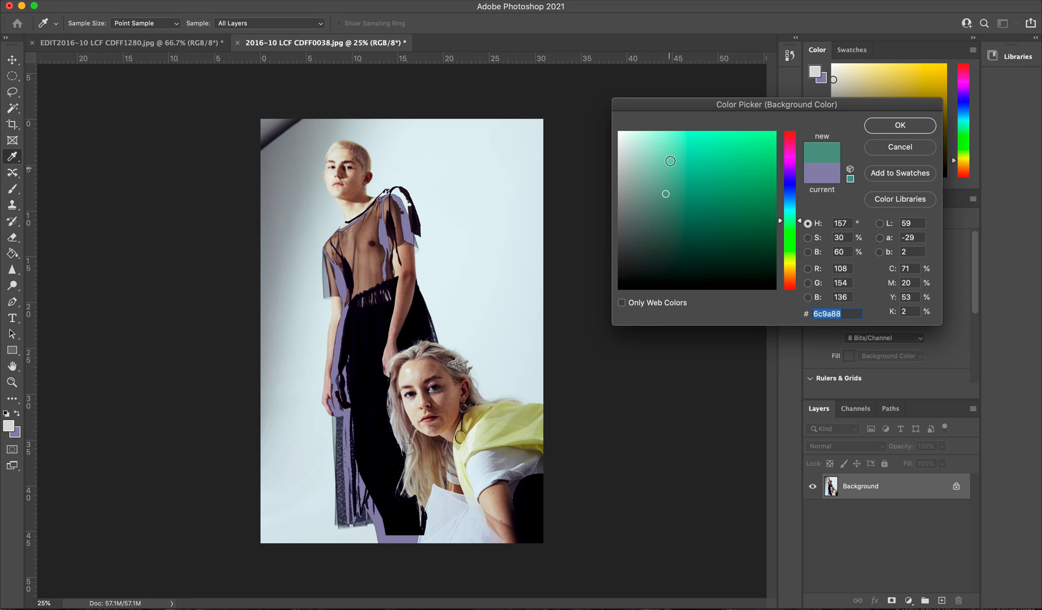
pyautogui.click(671, 160)
pyautogui.click(931, 125)
pyautogui.press('v')
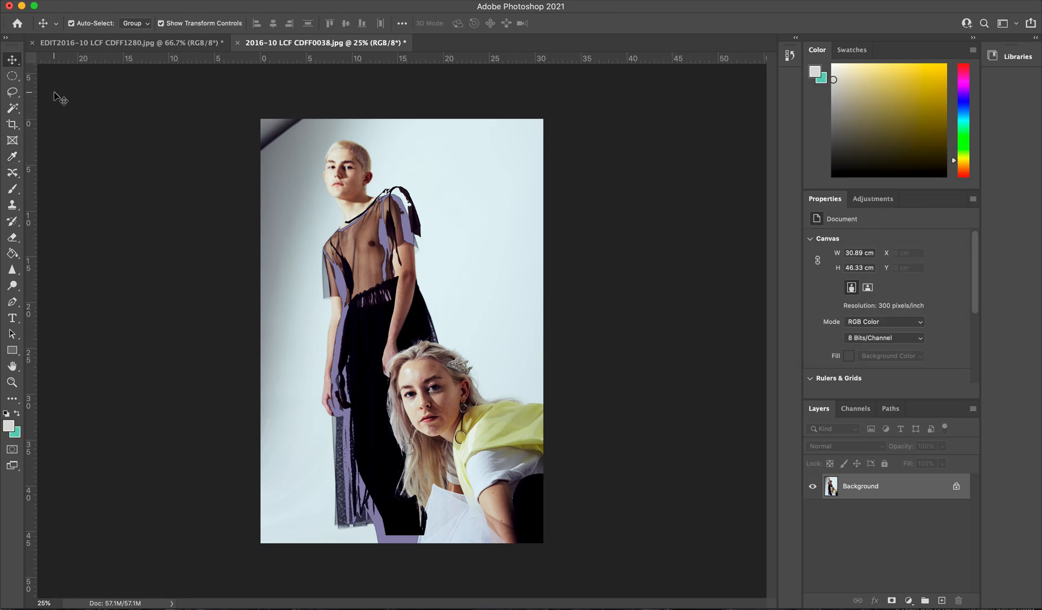
# Step: Select the shaded cheek area of the crouching model's face with the Magic Wand, shift it slightly right, and deselect
pyautogui.click(14, 109)
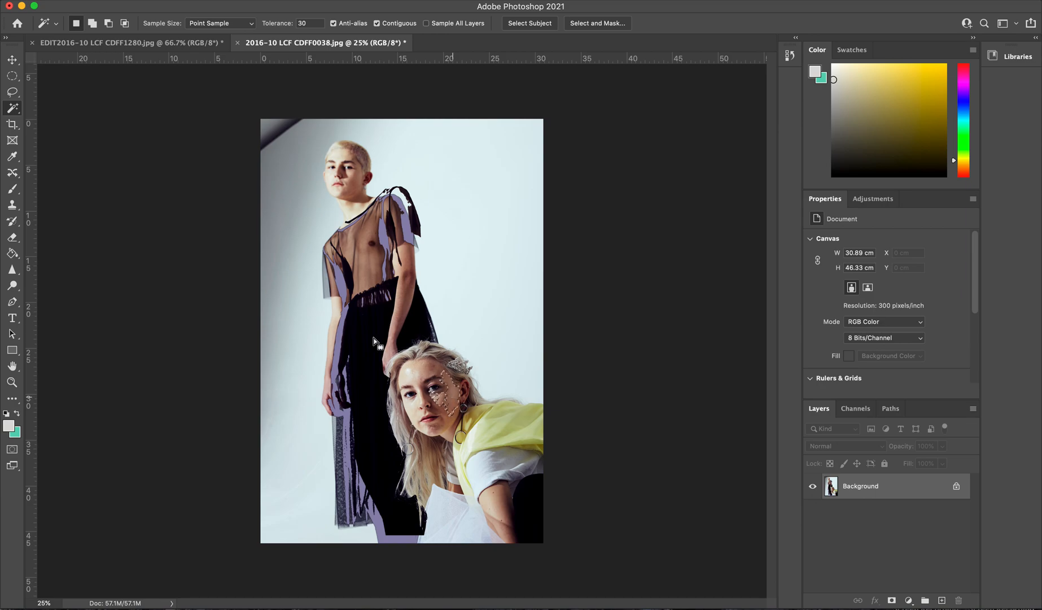
pyautogui.click(12, 59)
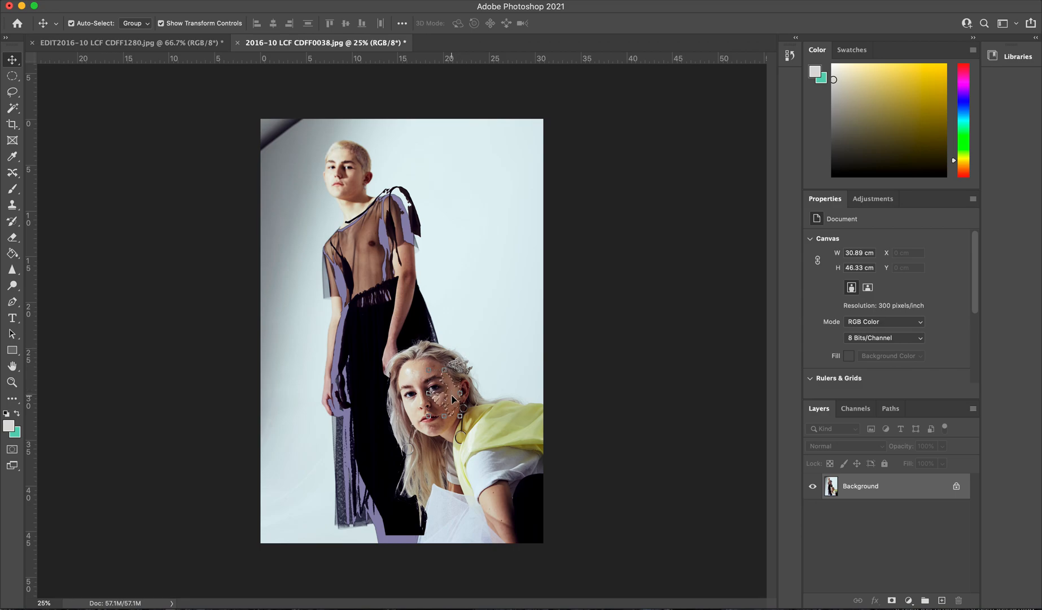
pyautogui.moveTo(452, 399); pyautogui.dragTo(456, 399)
pyautogui.press('super+d')
# Step: Select the crouching model's yellow top with the Magic Wand, shift it slightly left and up, and deselect
pyautogui.click(12, 108)
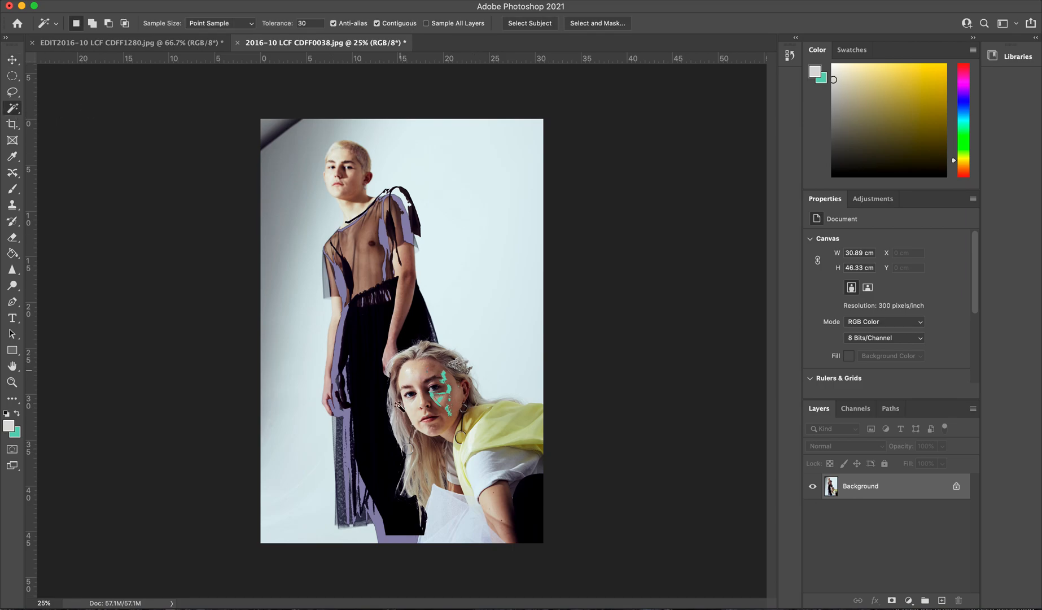
pyautogui.click(499, 431)
pyautogui.click(12, 60)
pyautogui.moveTo(516, 421); pyautogui.dragTo(510, 419)
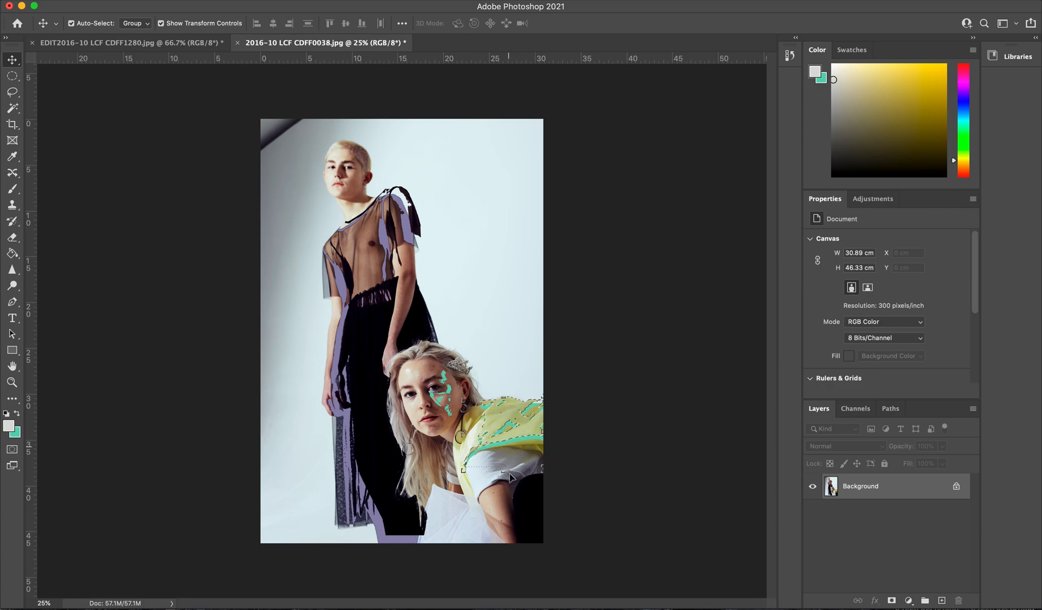
pyautogui.press('super+d')
# Step: Select the black dress with the Magic Wand and add the crouching model's white sleeve to the selection
pyautogui.press('w')
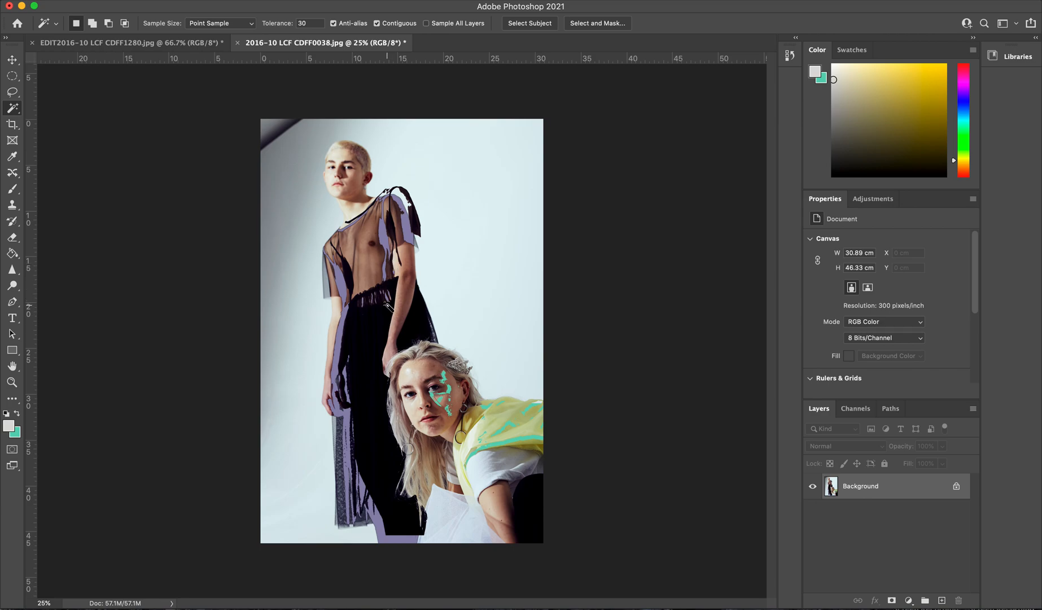
pyautogui.click(379, 331)
pyautogui.press('shift')
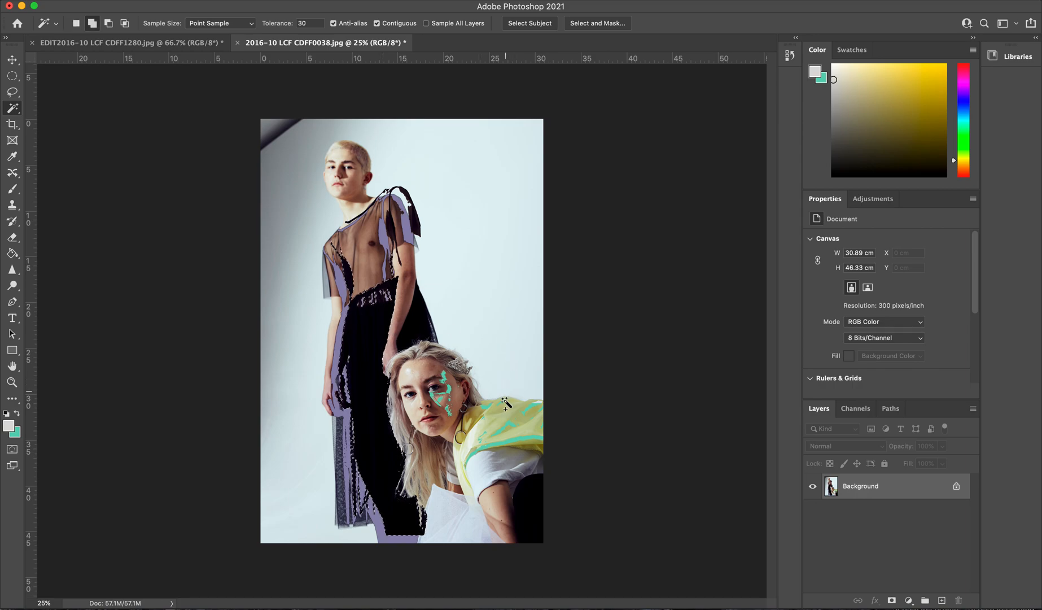
pyautogui.keyDown('shift'); pyautogui.click(491, 469); pyautogui.keyUp('shift')
pyautogui.keyDown('shift'); pyautogui.click(522, 463); pyautogui.keyUp('shift')
# Step: Change the background colour to light blue, #8bc0d1
pyautogui.click(18, 434)
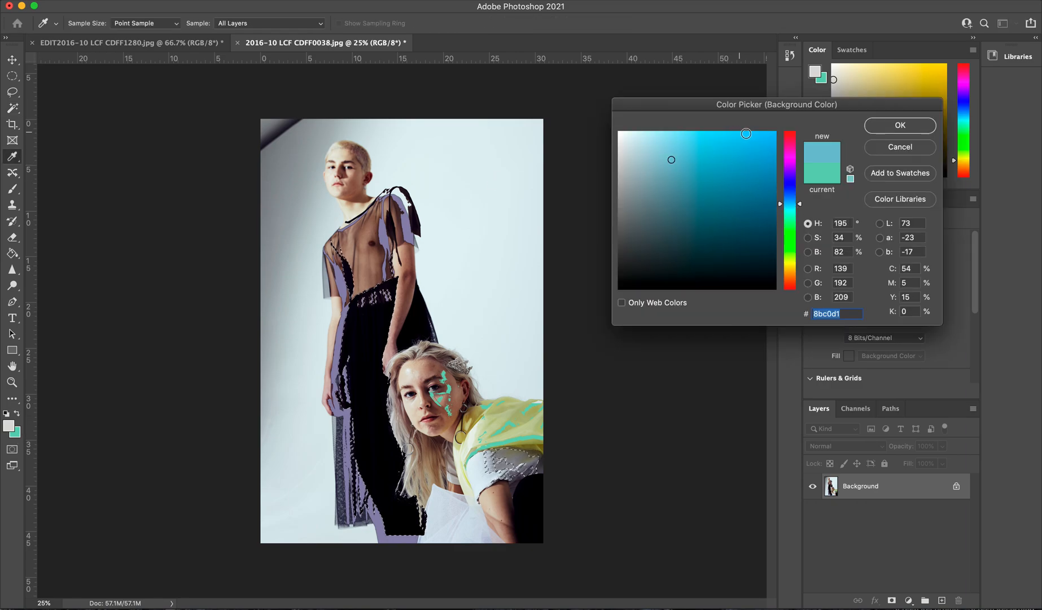
pyautogui.click(906, 125)
pyautogui.press('w')
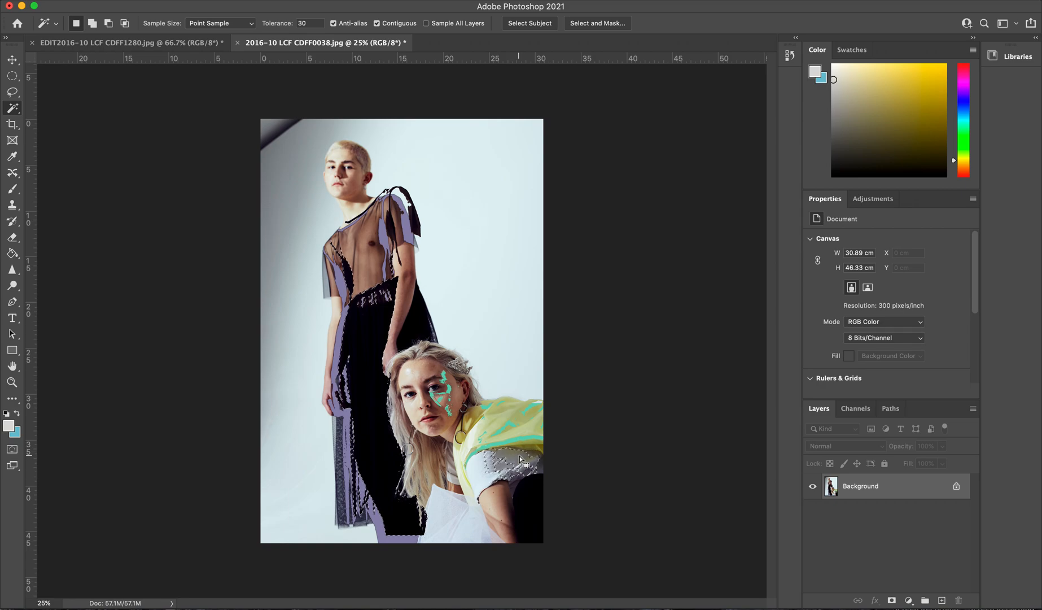
# Step: Shift the selected dress and sleeve areas slightly up and to the left, and deselect
pyautogui.press('v')
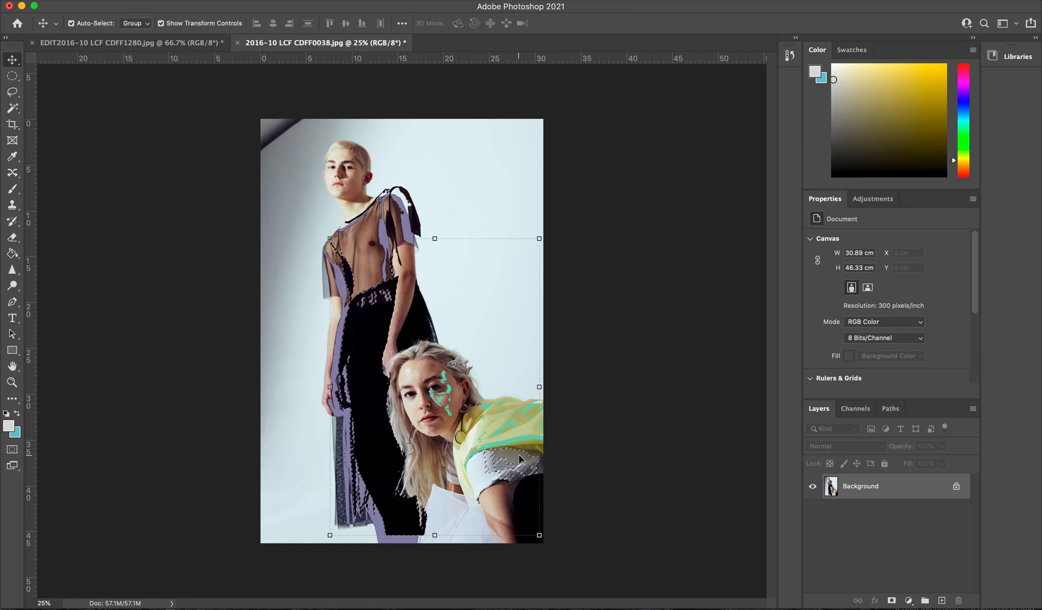
pyautogui.moveTo(519, 456)
pyautogui.mouseDown()
pyautogui.moveTo(514, 464)
pyautogui.moveTo(523, 446)
pyautogui.moveTo(490, 450)
pyautogui.moveTo(517, 446)
pyautogui.mouseUp()
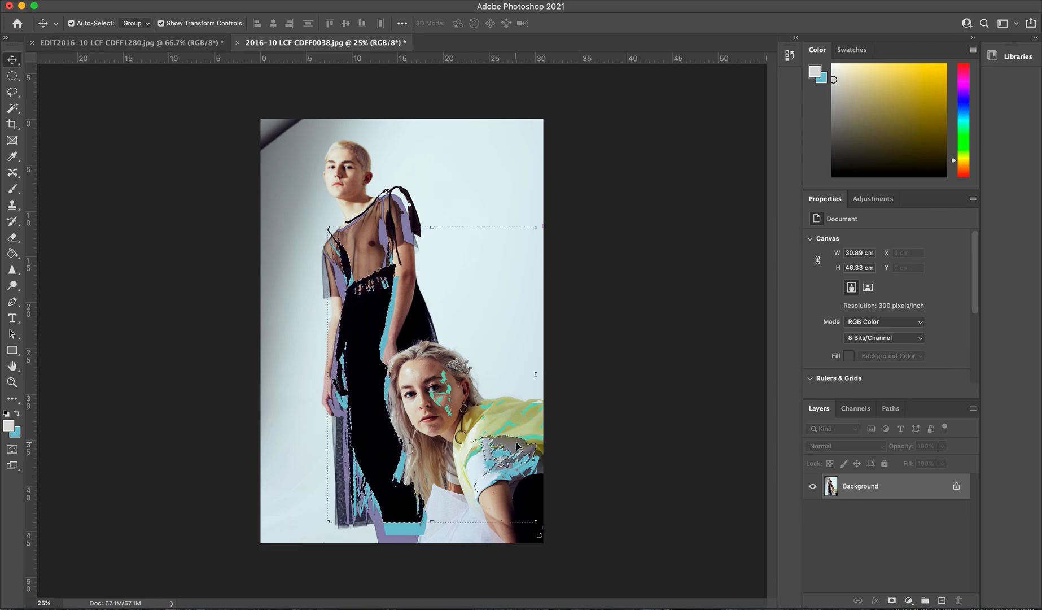
pyautogui.hotkey('ctrl', 'd')
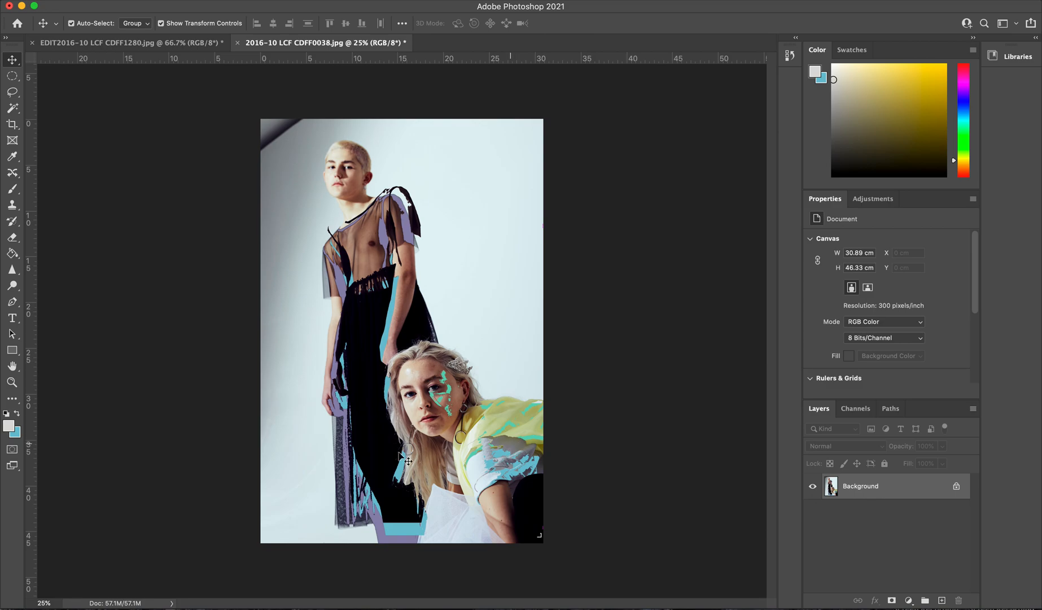